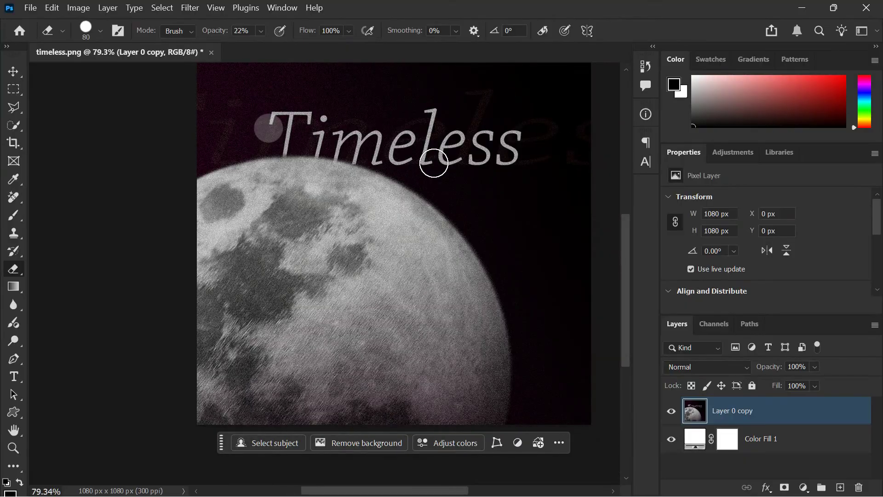
- Erase two faint spots above and below the last letters of the Timeless title with the 80 px eraser at 22% opacity
{"action": "left_click", "coordinate": [469, 122]}
{"action": "scroll", "coordinate": [508, 181], "scroll_direction": "up", "scroll_amount": 3}
{"action": "scroll", "coordinate": [508, 184], "scroll_direction": "right", "scroll_amount": 2}
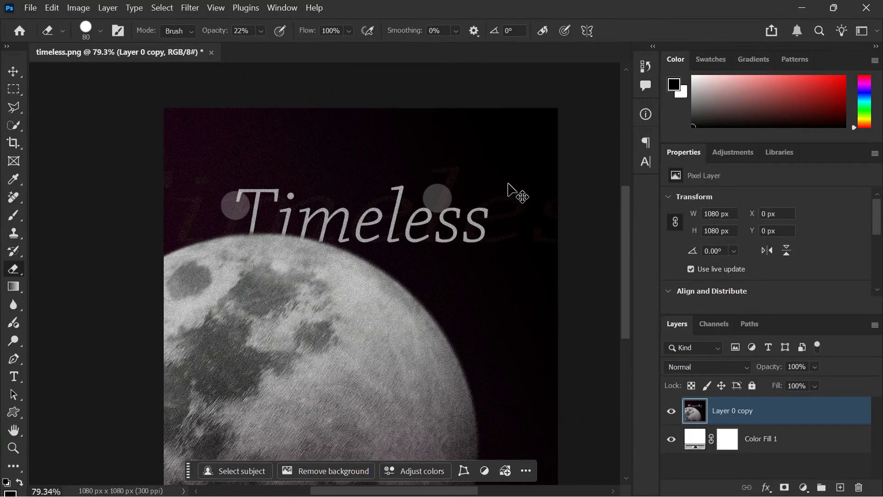
{"action": "scroll", "coordinate": [467, 187], "scroll_direction": "down", "scroll_amount": 2}
{"action": "left_click", "coordinate": [435, 200]}
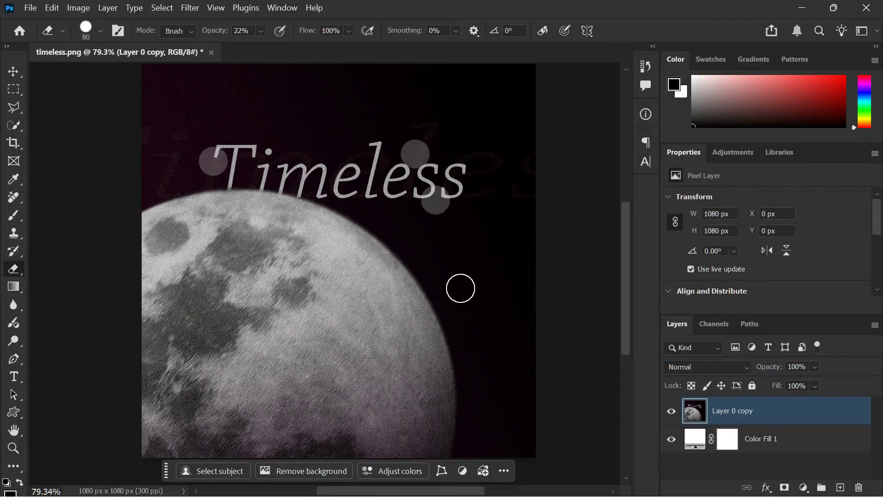
{"action": "scroll", "coordinate": [423, 289], "scroll_direction": "down", "scroll_amount": 1}
{"action": "scroll", "coordinate": [423, 289], "scroll_direction": "down", "scroll_amount": 1}
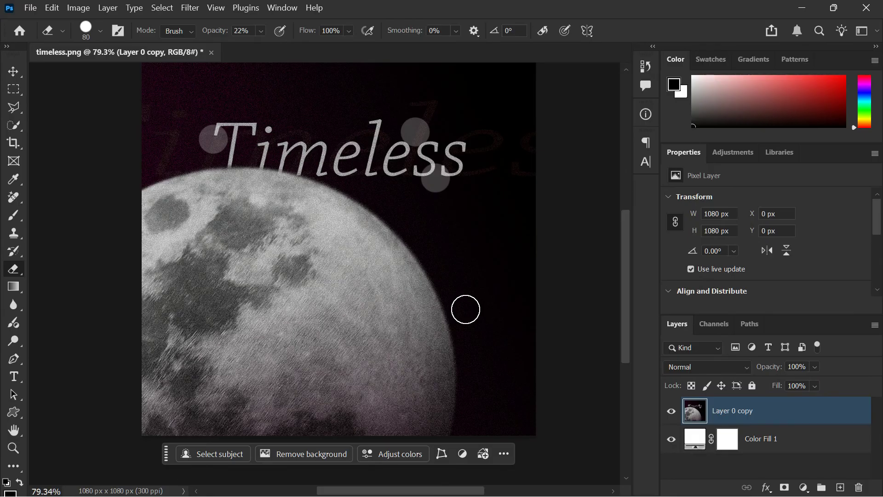
- Try the standard Eraser Tool over the dot of the title's letter i and undo that spot
{"action": "right_click", "coordinate": [10, 273]}
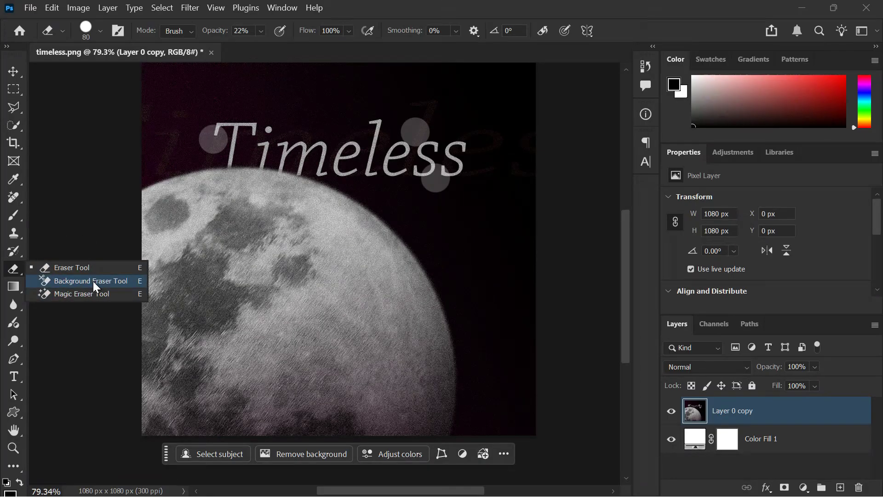
{"action": "left_click", "coordinate": [64, 268]}
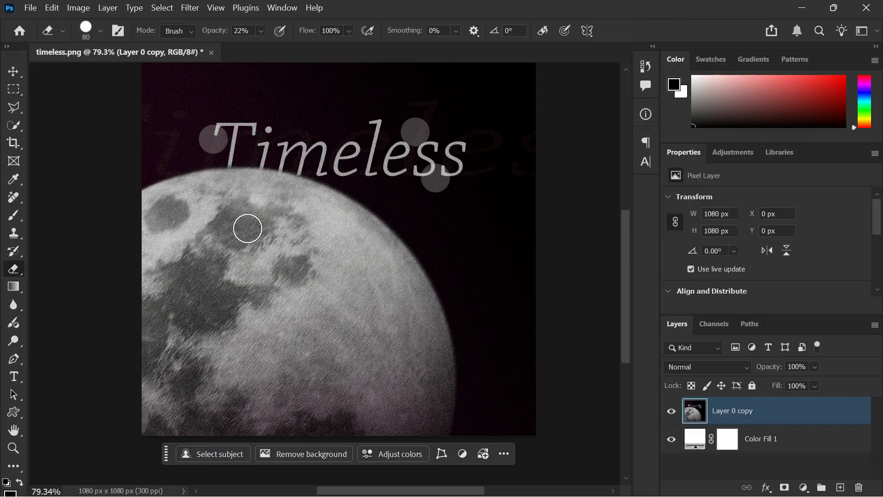
{"action": "scroll", "coordinate": [245, 235], "scroll_direction": "up", "scroll_amount": 2}
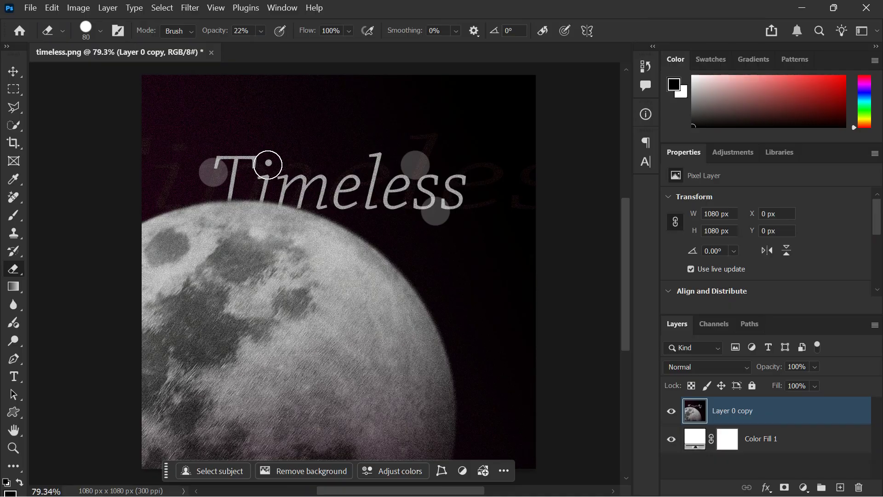
{"action": "left_click", "coordinate": [268, 163]}
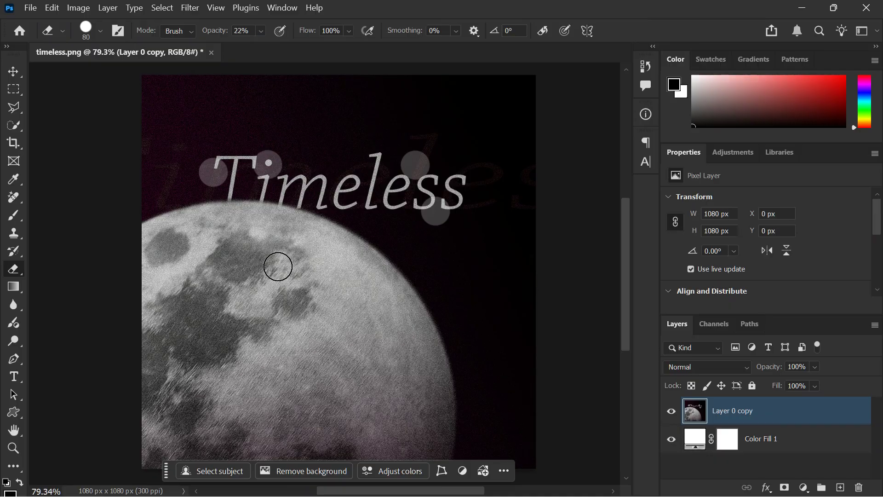
{"action": "key", "text": "ctrl+z"}
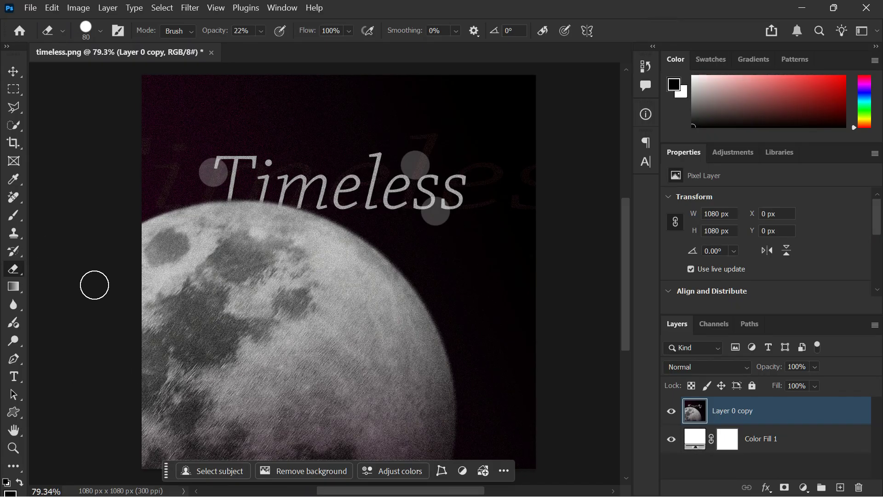
- Choose the standard Eraser Tool again and set its brush size to 30 px
{"action": "right_click", "coordinate": [21, 267]}
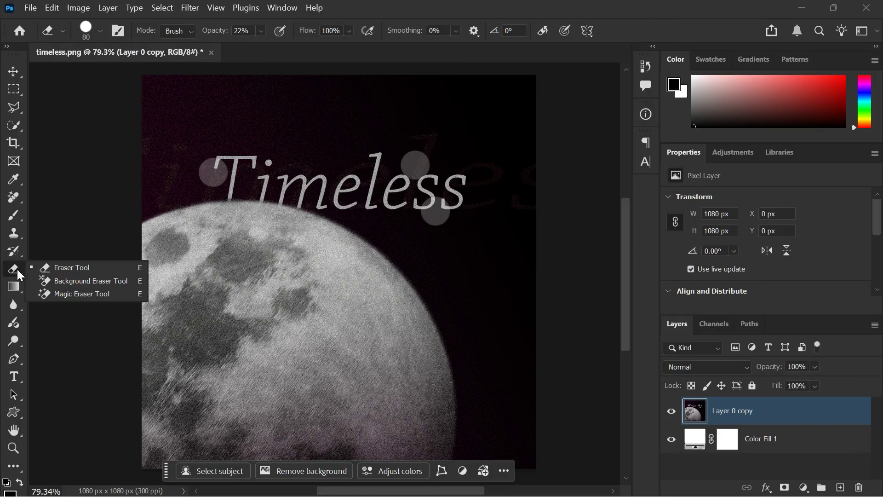
{"action": "left_click", "coordinate": [49, 269]}
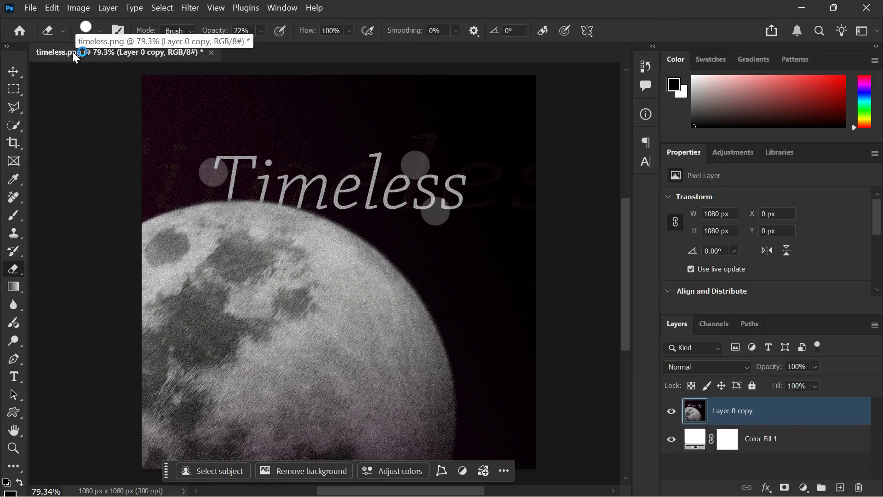
{"action": "left_click", "coordinate": [99, 31]}
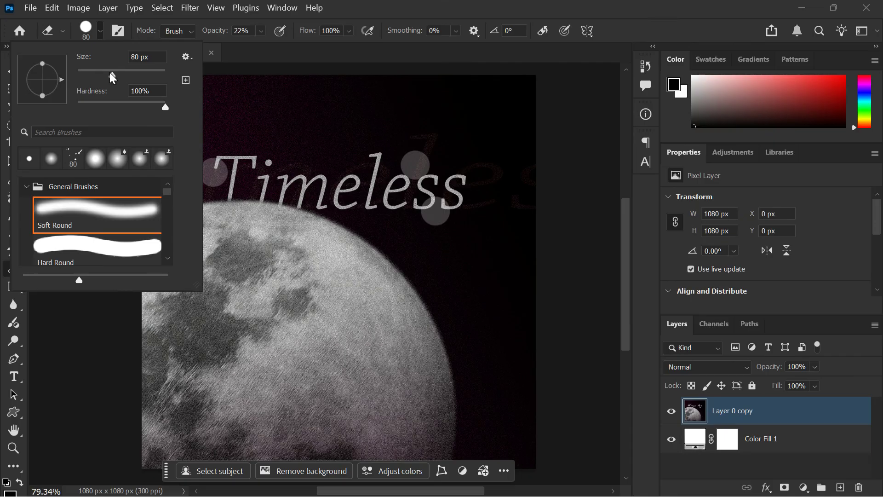
{"action": "mouse_move", "coordinate": [110, 72]}
{"action": "left_mouse_down"}
{"action": "mouse_move", "coordinate": [128, 74]}
{"action": "mouse_move", "coordinate": [90, 72]}
{"action": "left_mouse_up"}
{"action": "left_click", "coordinate": [269, 163]}
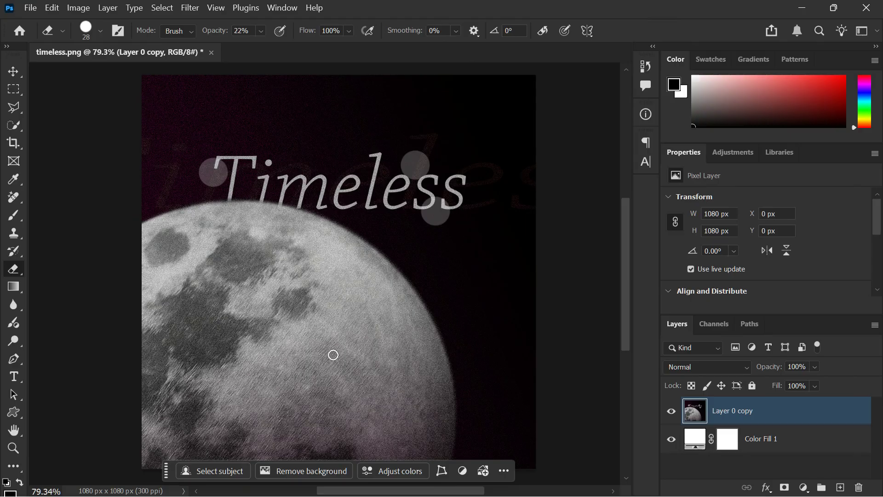
{"action": "key", "text": "bracketright"}
- Set the eraser hardness to 28%, scribble a soft stroke over the moon's edge and the dark sky, and undo it
{"action": "left_click", "coordinate": [86, 31]}
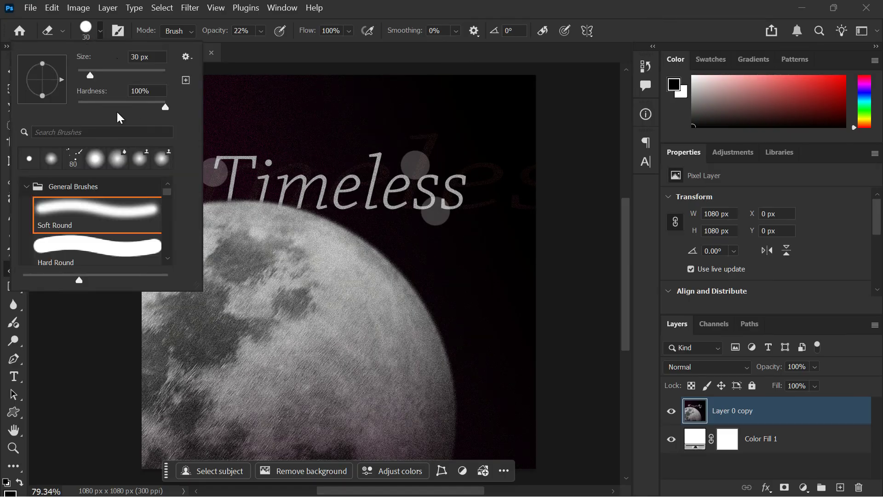
{"action": "left_click_drag", "start_coordinate": [115, 103], "coordinate": [103, 104]}
{"action": "left_click", "coordinate": [396, 248]}
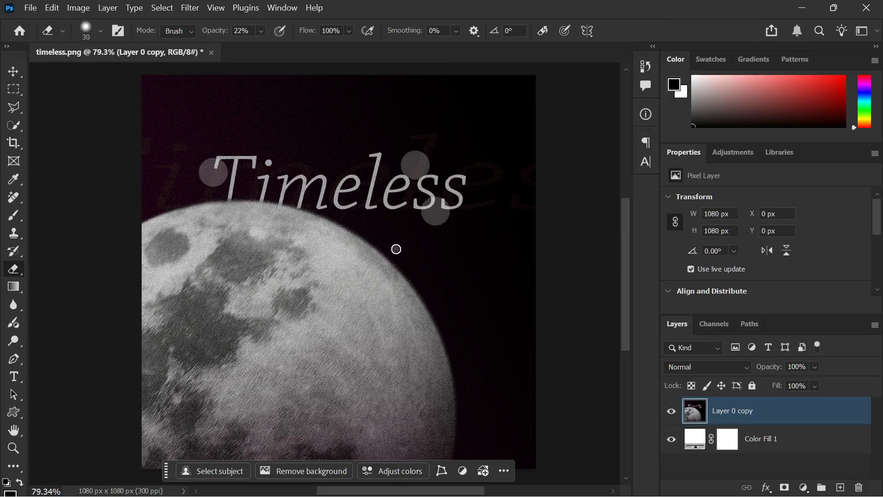
{"action": "mouse_move", "coordinate": [398, 253]}
{"action": "left_mouse_down"}
{"action": "mouse_move", "coordinate": [386, 295]}
{"action": "mouse_move", "coordinate": [398, 265]}
{"action": "mouse_move", "coordinate": [398, 290]}
{"action": "mouse_move", "coordinate": [398, 265]}
{"action": "mouse_move", "coordinate": [411, 300]}
{"action": "mouse_move", "coordinate": [415, 267]}
{"action": "mouse_move", "coordinate": [436, 324]}
{"action": "mouse_move", "coordinate": [435, 278]}
{"action": "mouse_move", "coordinate": [433, 307]}
{"action": "mouse_move", "coordinate": [459, 292]}
{"action": "mouse_move", "coordinate": [445, 333]}
{"action": "mouse_move", "coordinate": [449, 304]}
{"action": "mouse_move", "coordinate": [470, 330]}
{"action": "mouse_move", "coordinate": [466, 286]}
{"action": "mouse_move", "coordinate": [487, 345]}
{"action": "left_mouse_up"}
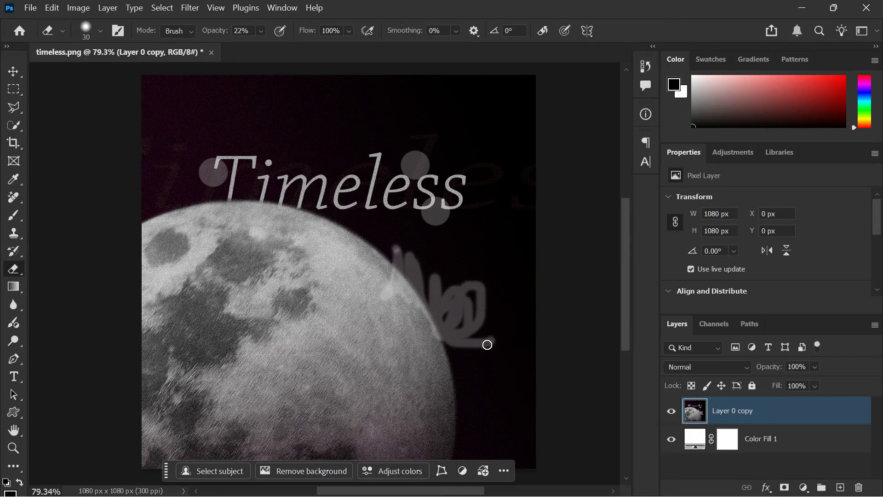
{"action": "key", "text": "ctrl+z"}
{"action": "key", "text": "ctrl+z"}
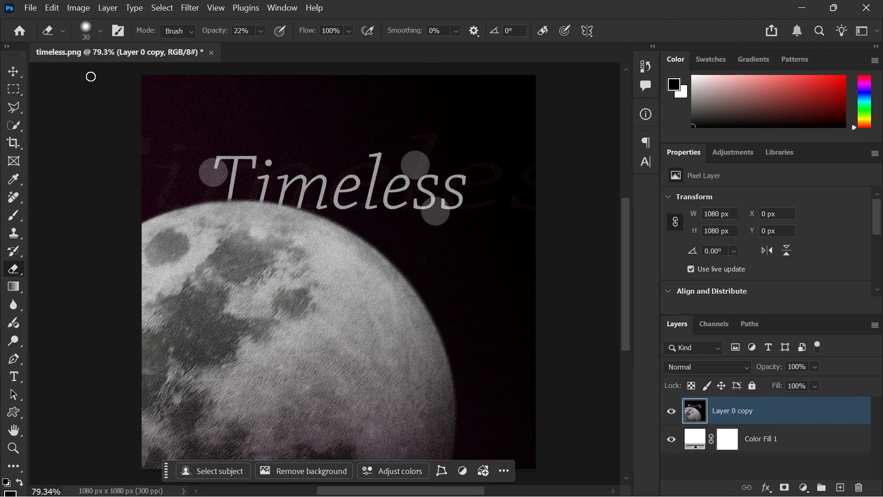
- Erase softly around the foot of the letter l in the title at 22% opacity
{"action": "left_click", "coordinate": [238, 31]}
{"action": "left_click", "coordinate": [260, 30]}
{"action": "left_click", "coordinate": [260, 30]}
{"action": "scroll", "coordinate": [371, 231], "scroll_direction": "up", "scroll_amount": 8}
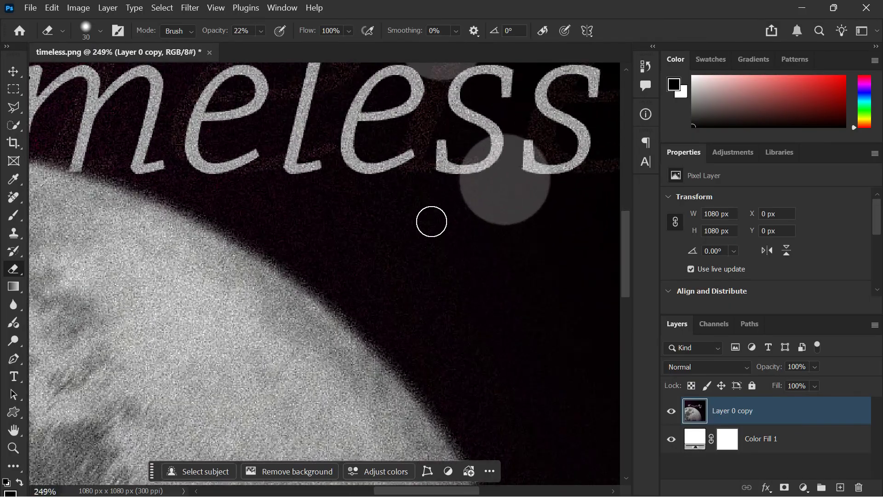
{"action": "scroll", "coordinate": [322, 226], "scroll_direction": "up", "scroll_amount": 1}
{"action": "scroll", "coordinate": [274, 219], "scroll_direction": "up", "scroll_amount": 3}
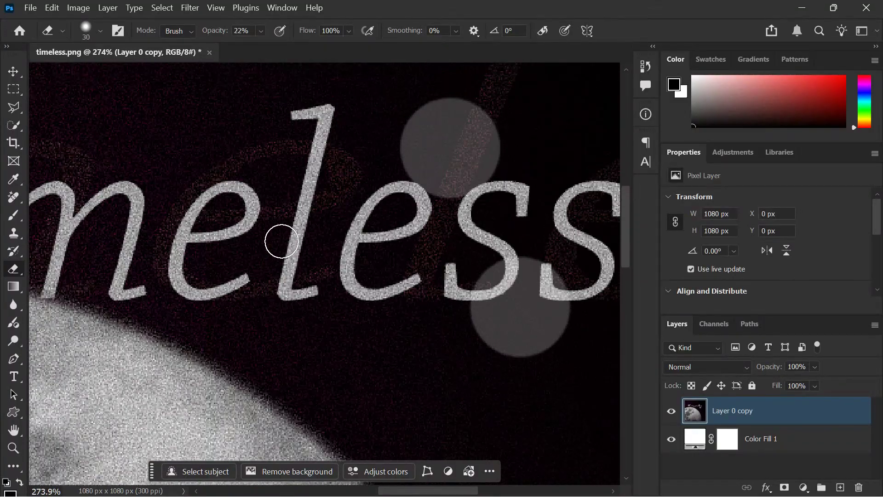
{"action": "mouse_move", "coordinate": [301, 290]}
{"action": "left_mouse_down"}
{"action": "mouse_move", "coordinate": [305, 299]}
{"action": "mouse_move", "coordinate": [310, 276]}
{"action": "mouse_move", "coordinate": [305, 294]}
{"action": "mouse_move", "coordinate": [290, 302]}
{"action": "mouse_move", "coordinate": [327, 272]}
{"action": "mouse_move", "coordinate": [269, 264]}
{"action": "left_mouse_up"}
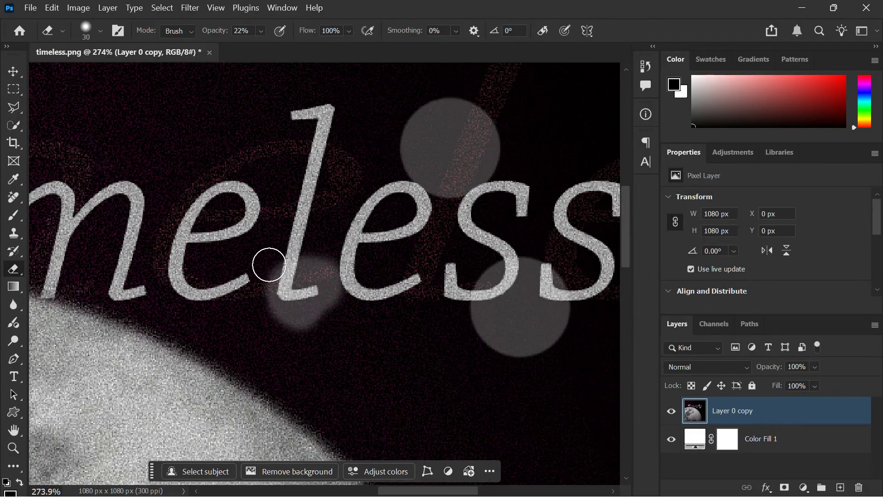
- Set the eraser hardness to 100% and brush over the letter l from its head down the stem
{"action": "left_click", "coordinate": [100, 31]}
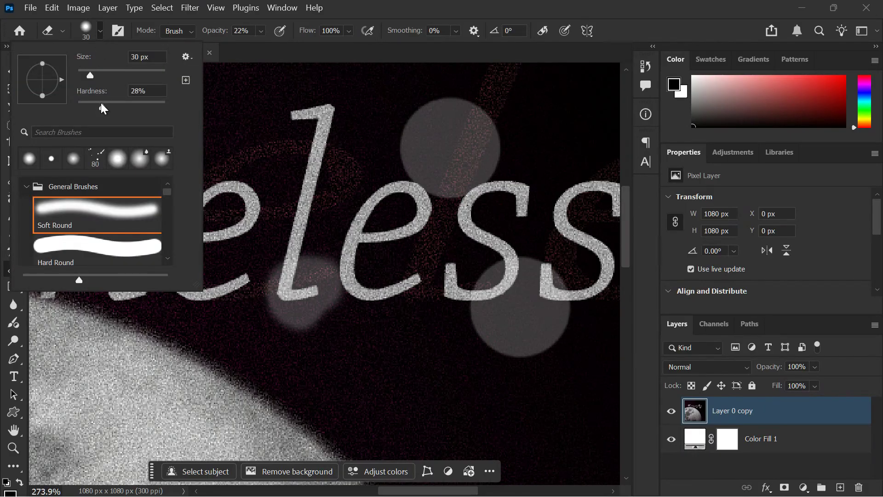
{"action": "left_click_drag", "start_coordinate": [103, 108], "coordinate": [166, 102]}
{"action": "left_click", "coordinate": [311, 110]}
{"action": "mouse_move", "coordinate": [311, 110]}
{"action": "left_mouse_down"}
{"action": "mouse_move", "coordinate": [339, 122]}
{"action": "mouse_move", "coordinate": [311, 117]}
{"action": "mouse_move", "coordinate": [295, 130]}
{"action": "mouse_move", "coordinate": [298, 120]}
{"action": "mouse_move", "coordinate": [319, 139]}
{"action": "mouse_move", "coordinate": [311, 129]}
{"action": "mouse_move", "coordinate": [302, 151]}
{"action": "mouse_move", "coordinate": [293, 275]}
{"action": "mouse_move", "coordinate": [292, 183]}
{"action": "mouse_move", "coordinate": [308, 203]}
{"action": "mouse_move", "coordinate": [311, 181]}
{"action": "mouse_move", "coordinate": [310, 251]}
{"action": "left_mouse_up"}
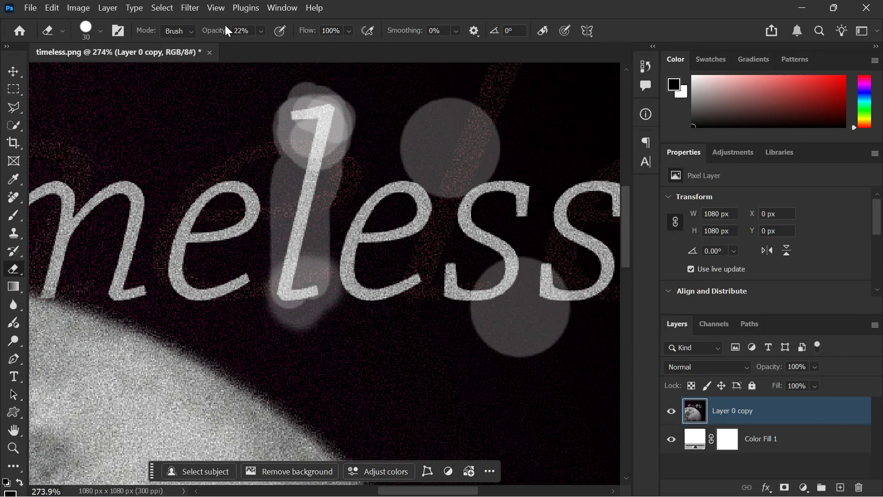
- Set the eraser opacity to 100% and wipe out the whole letter l in the title
{"action": "left_click_drag", "start_coordinate": [225, 31], "coordinate": [260, 42]}
{"action": "left_click_drag", "start_coordinate": [328, 113], "coordinate": [325, 207]}
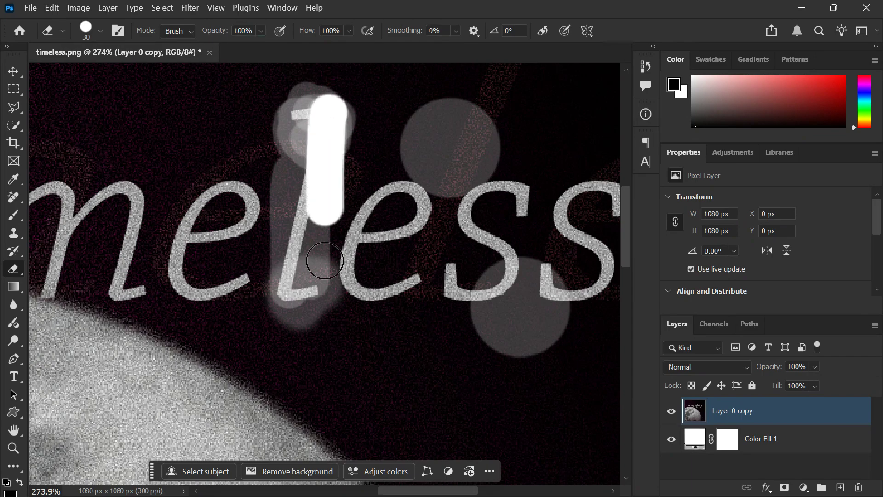
{"action": "mouse_move", "coordinate": [324, 260]}
{"action": "left_mouse_down"}
{"action": "mouse_move", "coordinate": [324, 147]}
{"action": "mouse_move", "coordinate": [306, 330]}
{"action": "mouse_move", "coordinate": [315, 190]}
{"action": "mouse_move", "coordinate": [297, 178]}
{"action": "mouse_move", "coordinate": [303, 241]}
{"action": "left_mouse_up"}
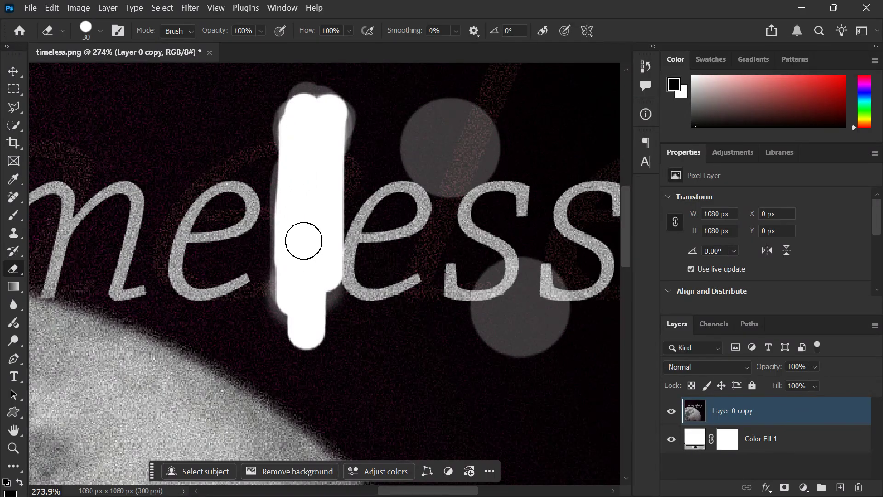
{"action": "scroll", "coordinate": [304, 241], "scroll_direction": "down", "scroll_amount": 6}
- Undo all the eraser strokes and spots made around the Timeless title
{"action": "key", "text": "ctrl+z"}
{"action": "key", "text": "ctrl+z"}
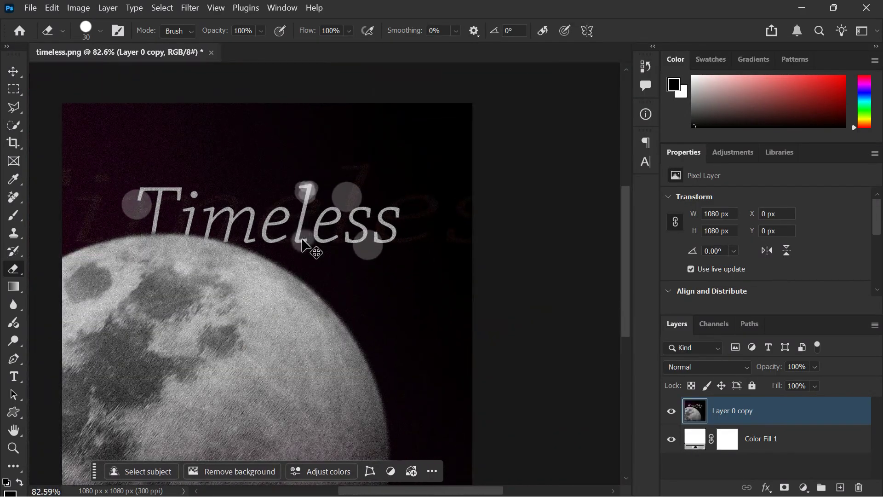
{"action": "key", "text": "ctrl+z"}
{"action": "key", "text": "ctrl+z"}
{"action": "key", "text": "ctrl+z"}
{"action": "key", "text": "ctrl+z"}
{"action": "key", "text": "ctrl+z"}
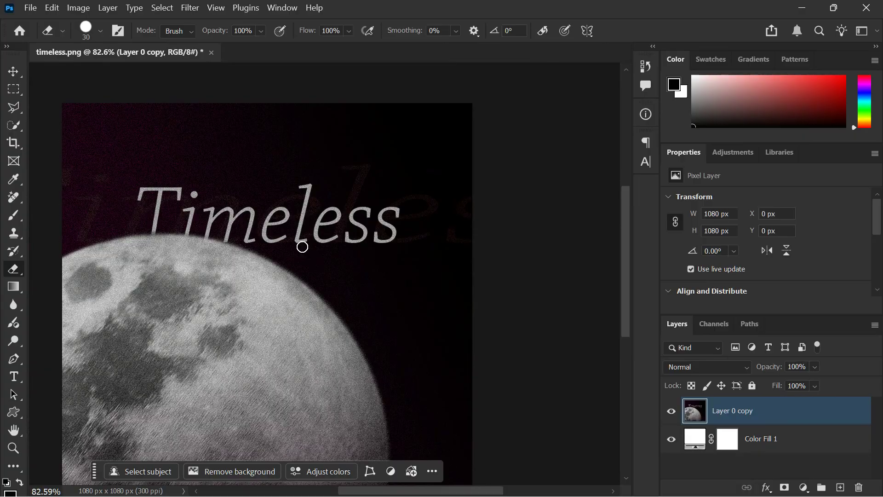
- Hide the Color Fill 1 layer and enlarge the eraser brush to 500 px
{"action": "scroll", "coordinate": [285, 249], "scroll_direction": "down", "scroll_amount": 3}
{"action": "scroll", "coordinate": [275, 252], "scroll_direction": "up", "scroll_amount": 2}
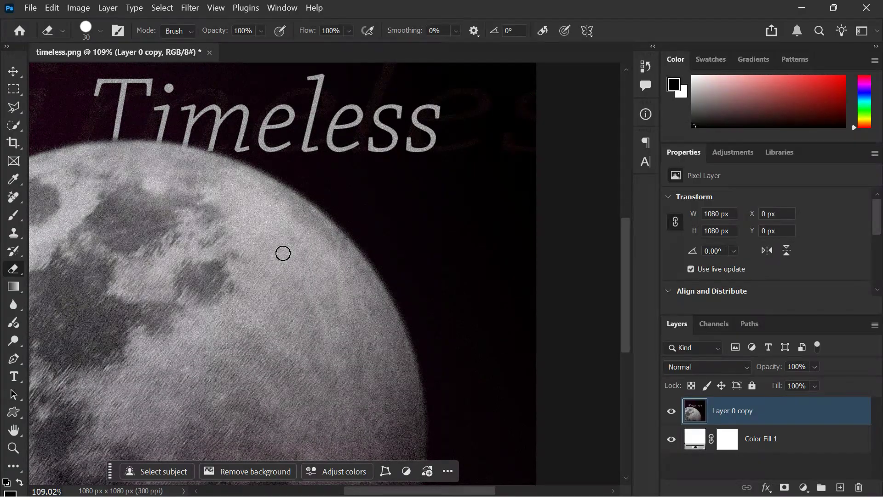
{"action": "left_click", "coordinate": [671, 438]}
{"action": "key", "text": "bracketright"}
{"action": "key", "text": "bracketright"}
{"action": "key", "text": "bracketright"}
{"action": "key", "text": "bracketright"}
{"action": "key", "text": "bracketright"}
{"action": "key", "text": "bracketright"}
{"action": "key", "text": "bracketright"}
{"action": "key", "text": "bracketright"}
{"action": "key", "text": "bracketright"}
{"action": "key", "text": "bracketright"}
{"action": "key", "text": "bracketright"}
{"action": "key", "text": "bracketright"}
{"action": "key", "text": "bracketright"}
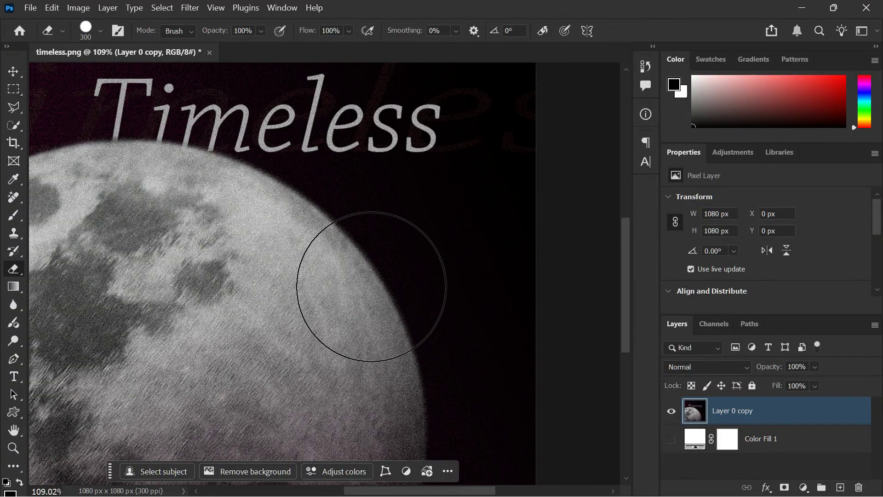
{"action": "key", "text": "bracketright"}
{"action": "key", "text": "bracketright"}
- Erase one 500 px circle over the moon's upper edge down to transparency, and undo it
{"action": "left_click", "coordinate": [348, 238]}
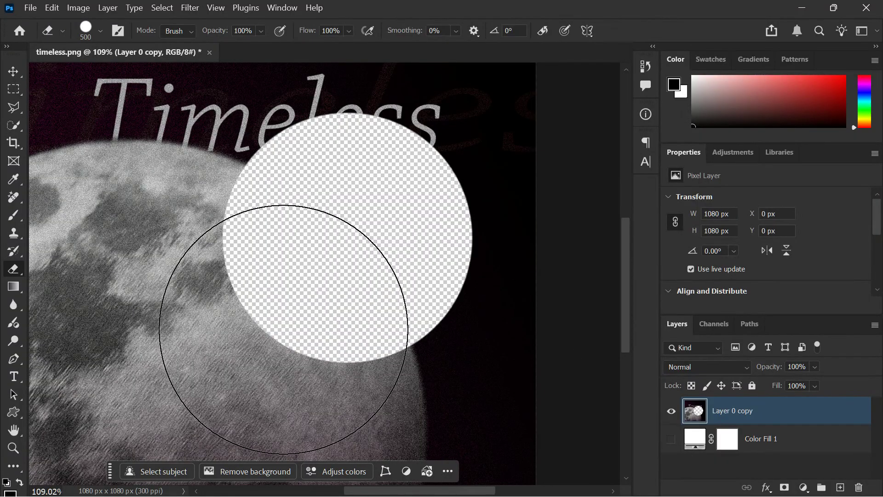
{"action": "scroll", "coordinate": [284, 330], "scroll_direction": "down", "scroll_amount": 2}
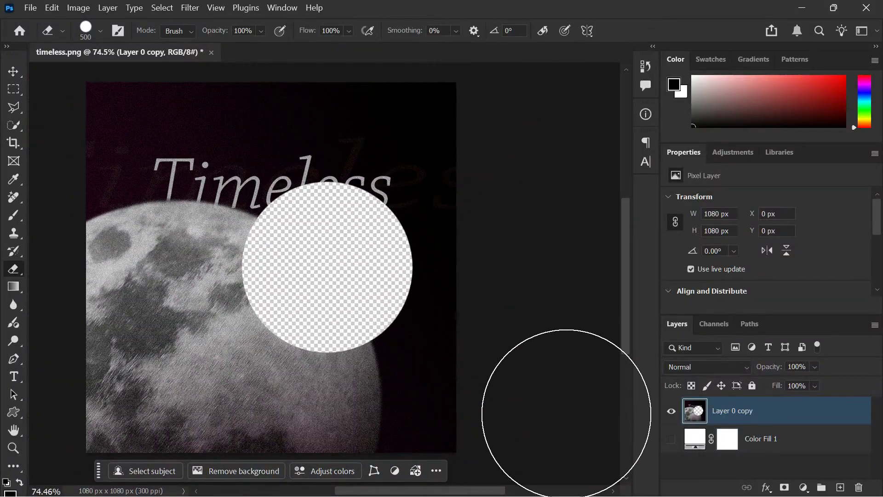
{"action": "key", "text": "ctrl+z"}
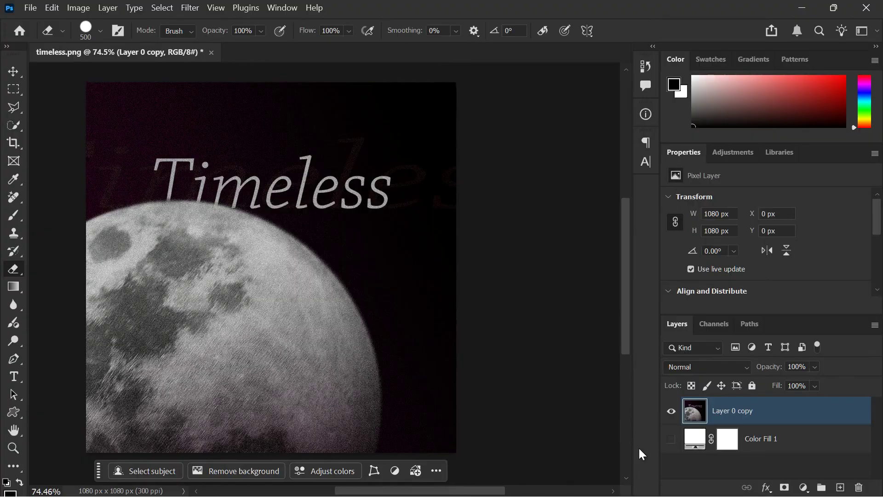
- Show the Color Fill 1 layer again, erase one circle in the middle of the moon, and undo that circle
{"action": "left_click", "coordinate": [671, 439]}
{"action": "left_click", "coordinate": [240, 341]}
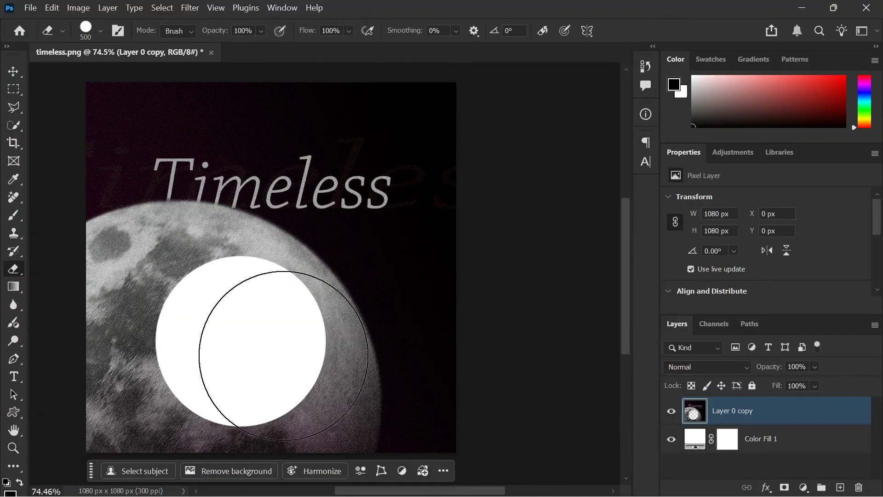
{"action": "key", "text": "ctrl+z"}
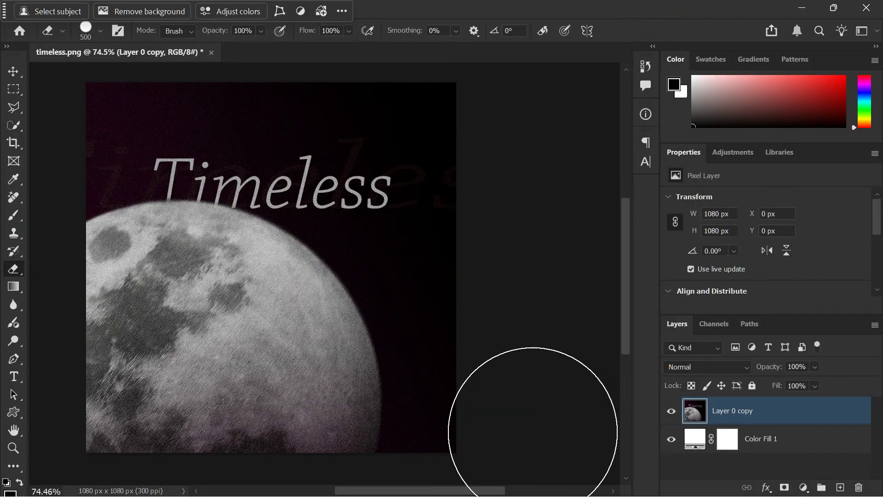
- Lock and unlock Layer 0 copy, and erase the image's lower-right and upper-left corners with the 500 px brush
{"action": "left_click", "coordinate": [751, 386]}
{"action": "left_click", "coordinate": [855, 411]}
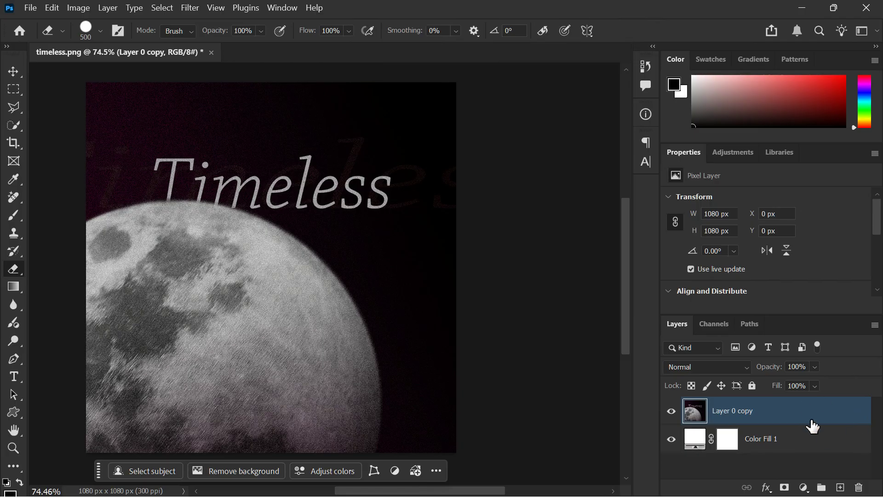
{"action": "left_click", "coordinate": [491, 415]}
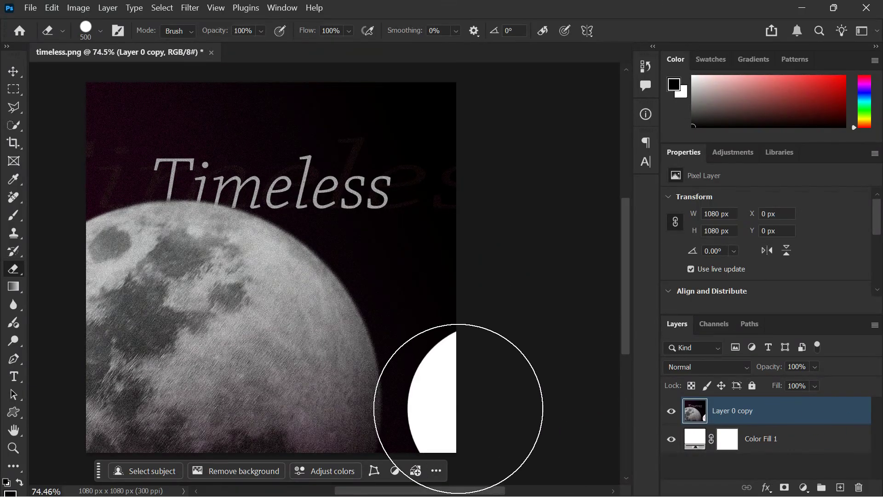
{"action": "left_click", "coordinate": [79, 115]}
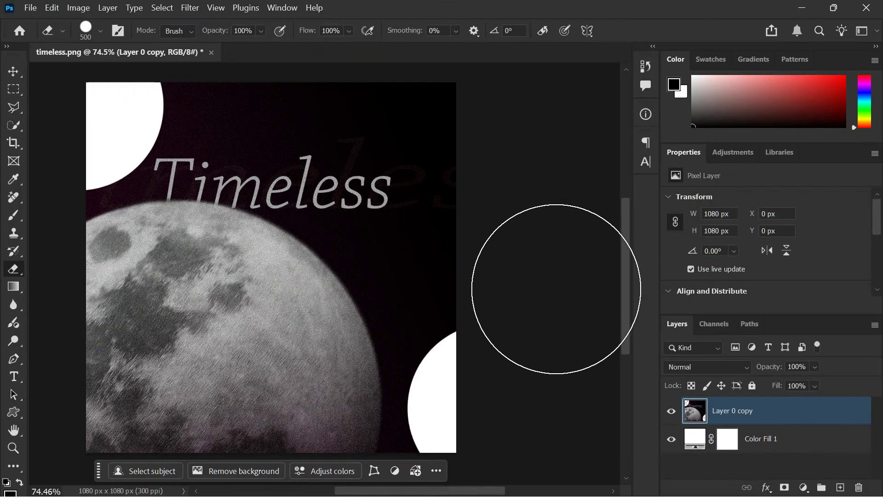
- Erase more of the image's lower-right corner with the 500 px eraser brush
{"action": "scroll", "coordinate": [557, 290], "scroll_direction": "down", "scroll_amount": 2, "text": "alt"}
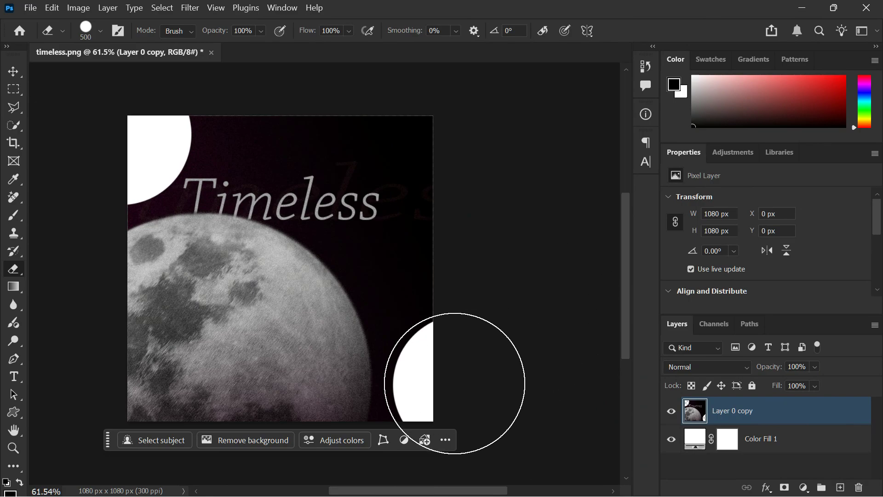
{"action": "left_click", "coordinate": [454, 383]}
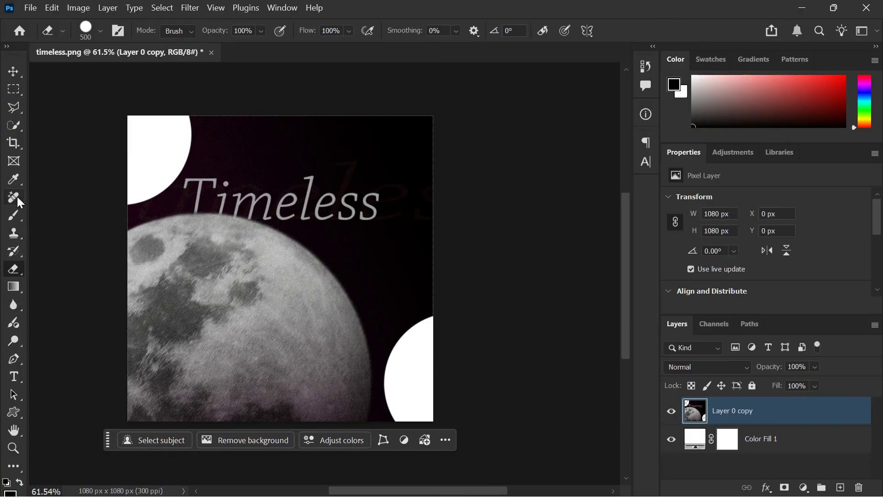
- Erase a winding stroke through the dark background around the Timeless title with the 30 px Background Eraser, and undo it
{"action": "right_click", "coordinate": [17, 266]}
{"action": "left_click", "coordinate": [104, 277]}
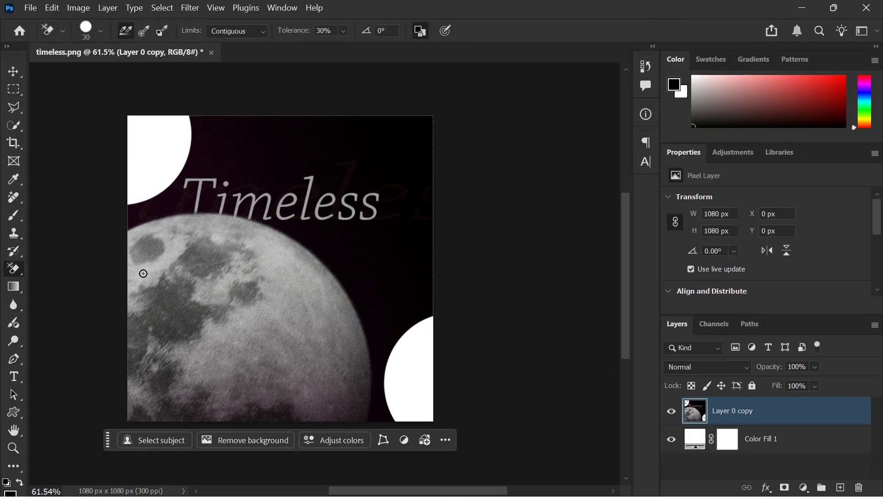
{"action": "mouse_move", "coordinate": [332, 249]}
{"action": "left_mouse_down"}
{"action": "mouse_move", "coordinate": [371, 290]}
{"action": "mouse_move", "coordinate": [400, 291]}
{"action": "mouse_move", "coordinate": [417, 230]}
{"action": "mouse_move", "coordinate": [400, 292]}
{"action": "mouse_move", "coordinate": [392, 216]}
{"action": "mouse_move", "coordinate": [368, 266]}
{"action": "mouse_move", "coordinate": [406, 217]}
{"action": "mouse_move", "coordinate": [331, 173]}
{"action": "mouse_move", "coordinate": [267, 150]}
{"action": "mouse_move", "coordinate": [394, 148]}
{"action": "mouse_move", "coordinate": [376, 286]}
{"action": "mouse_move", "coordinate": [385, 186]}
{"action": "mouse_move", "coordinate": [377, 142]}
{"action": "mouse_move", "coordinate": [279, 143]}
{"action": "mouse_move", "coordinate": [249, 165]}
{"action": "mouse_move", "coordinate": [229, 145]}
{"action": "mouse_move", "coordinate": [278, 122]}
{"action": "left_mouse_up"}
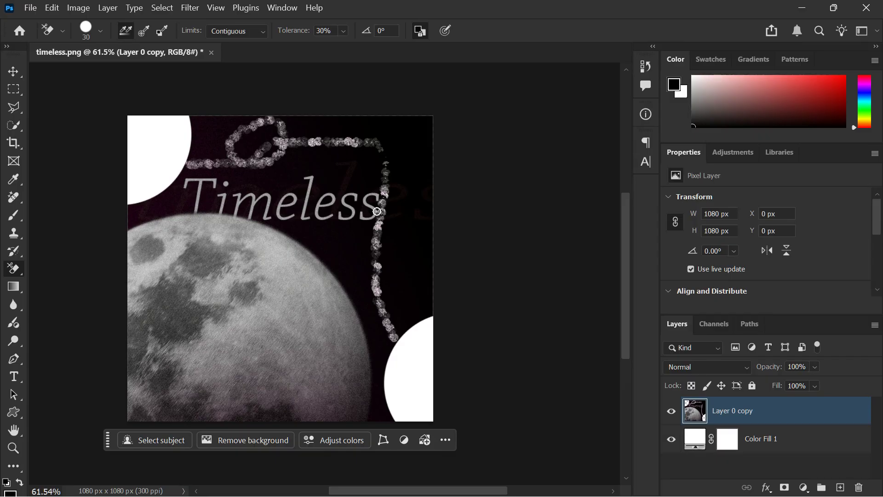
{"action": "scroll", "coordinate": [277, 263], "scroll_direction": "up", "scroll_amount": 5}
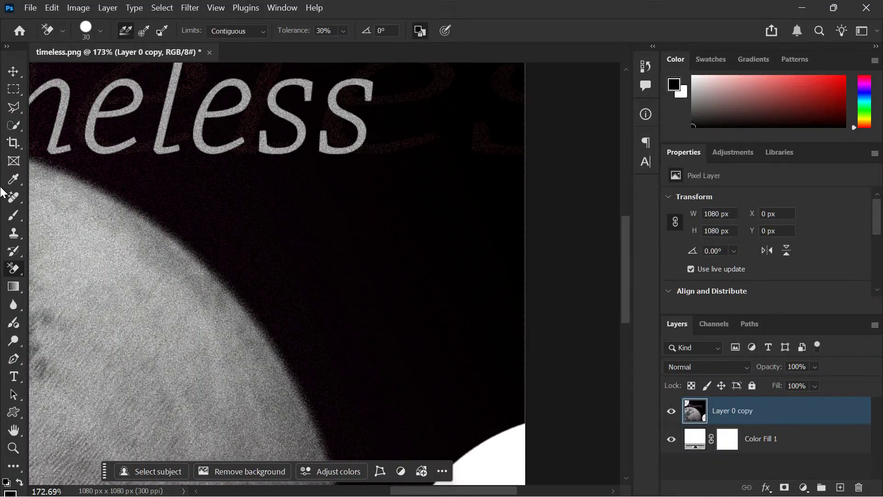
- Erase the dark background beside the moon with the Magic Eraser at tolerance 32, and undo it
{"action": "right_click", "coordinate": [15, 268]}
{"action": "left_click", "coordinate": [62, 297]}
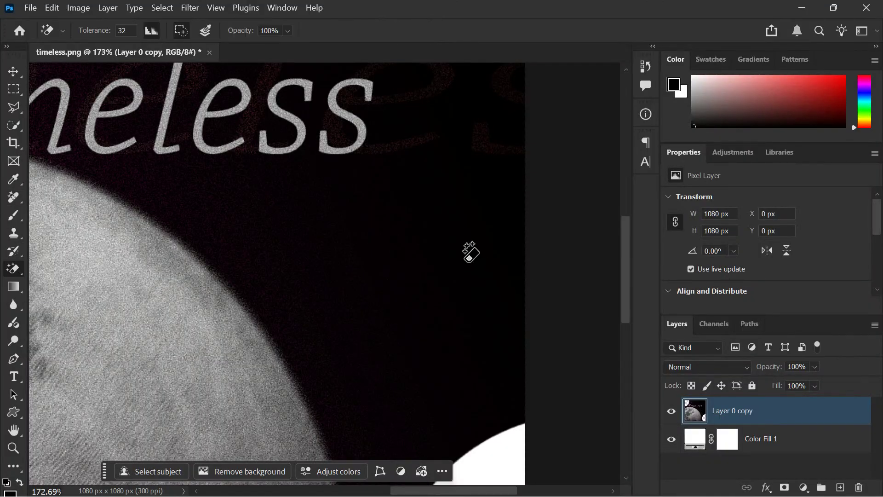
{"action": "left_click", "coordinate": [425, 262]}
{"action": "scroll", "coordinate": [428, 322], "scroll_direction": "down", "scroll_amount": 5}
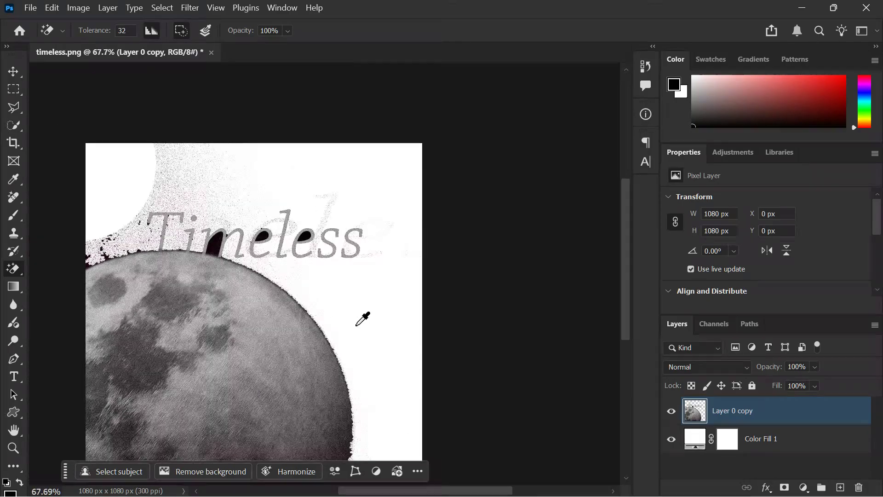
{"action": "key", "text": "ctrl+z"}
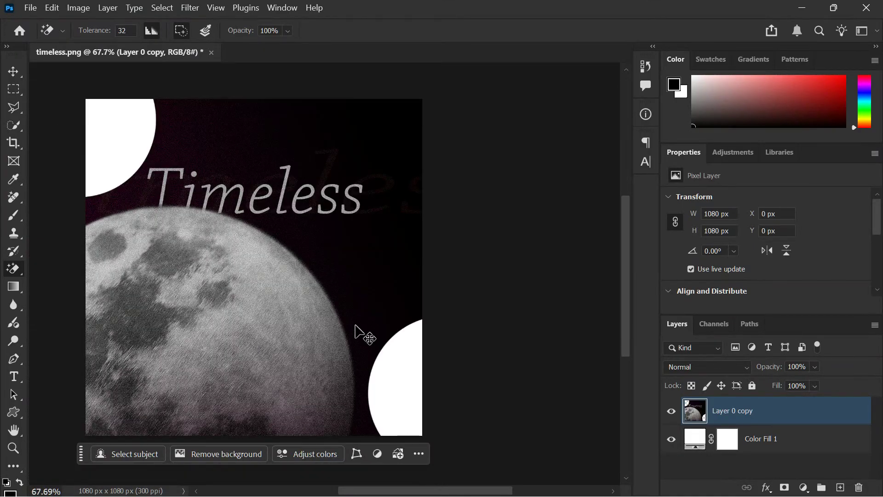
- Erase the moon's lower-left and upper dark areas with the Magic Eraser, and undo both erasures
{"action": "left_click", "coordinate": [143, 369]}
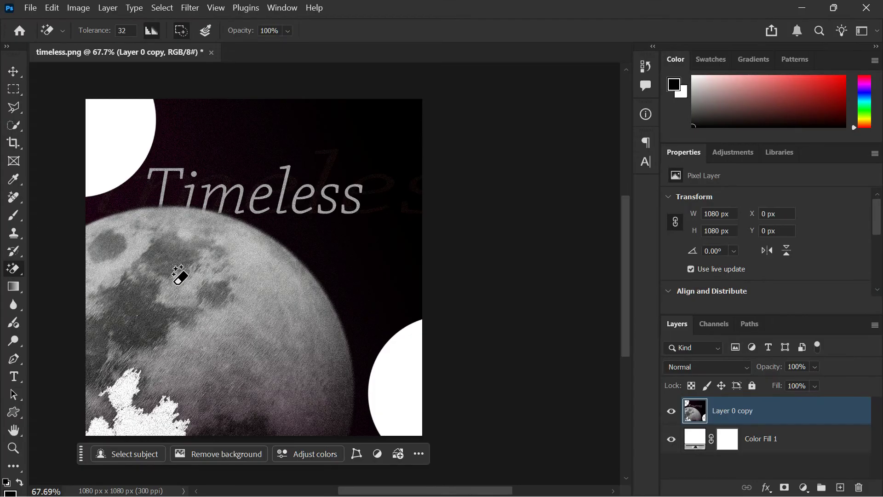
{"action": "left_click", "coordinate": [163, 274]}
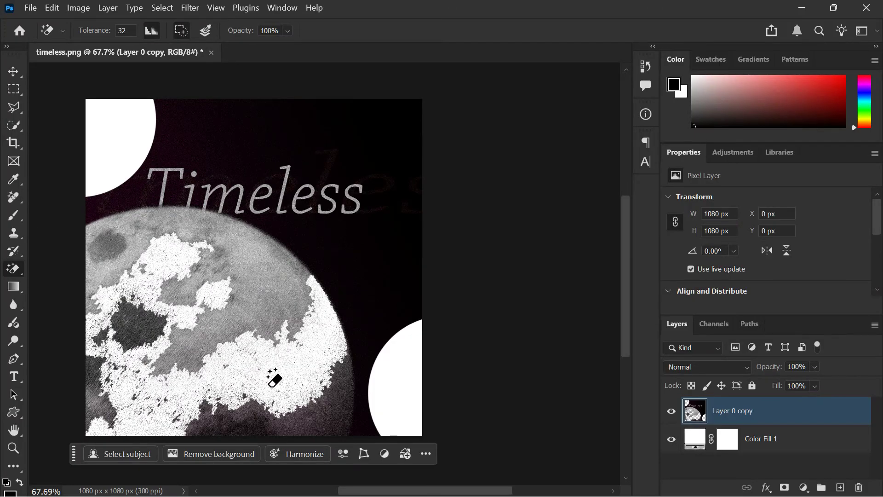
{"action": "scroll", "coordinate": [305, 370], "scroll_direction": "down", "scroll_amount": 1}
{"action": "key", "text": "ctrl+z"}
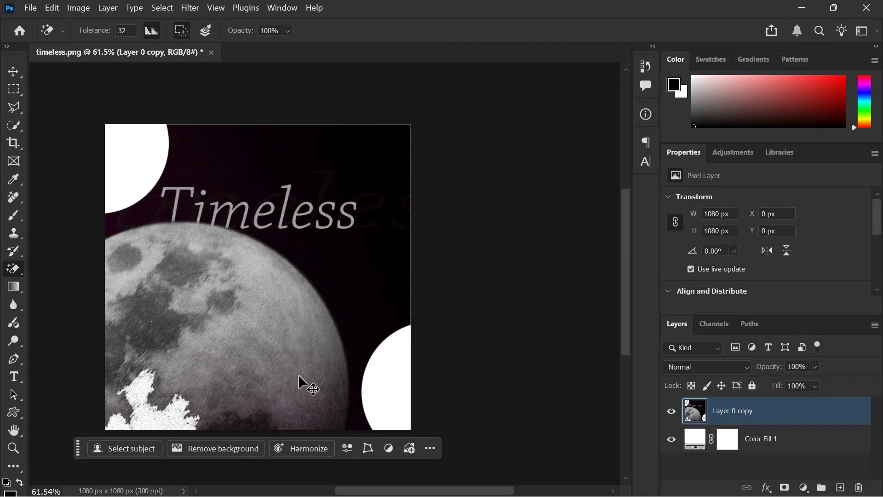
{"action": "key", "text": "ctrl+z"}
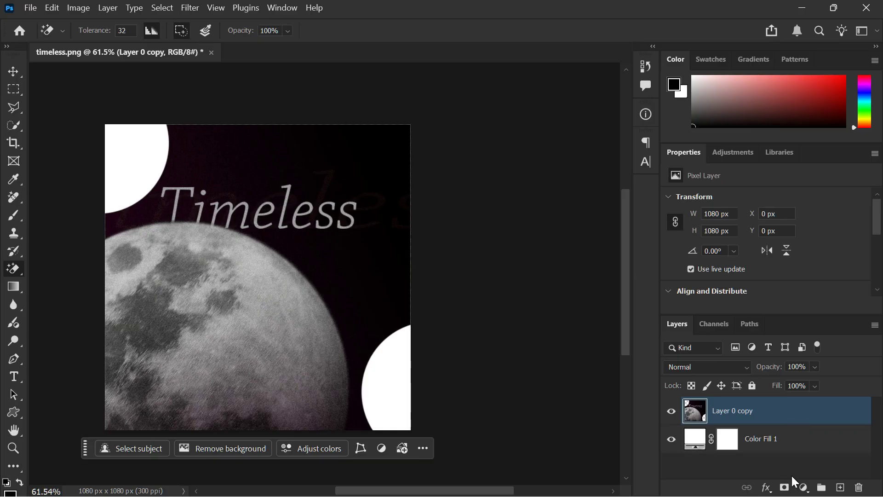
- Add a layer mask to Layer 0 copy and reduce the Brush tool's soft tip to 125 px
{"action": "left_click", "coordinate": [784, 487]}
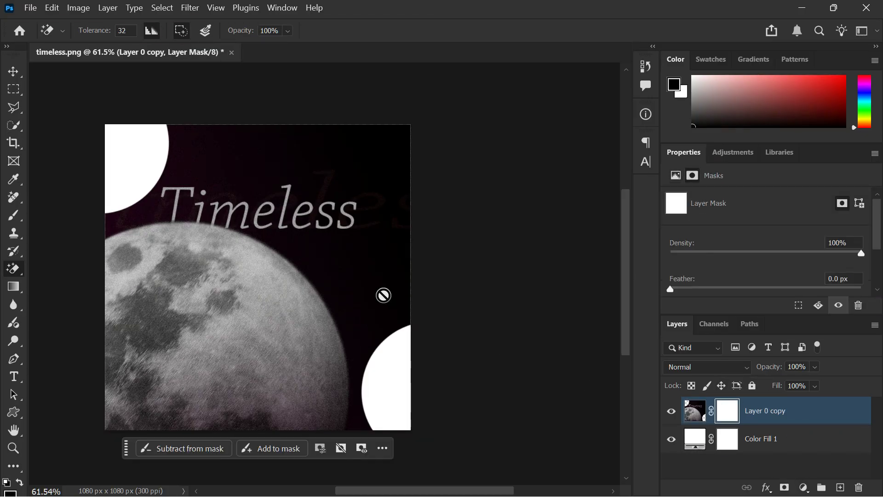
{"action": "key", "text": "b"}
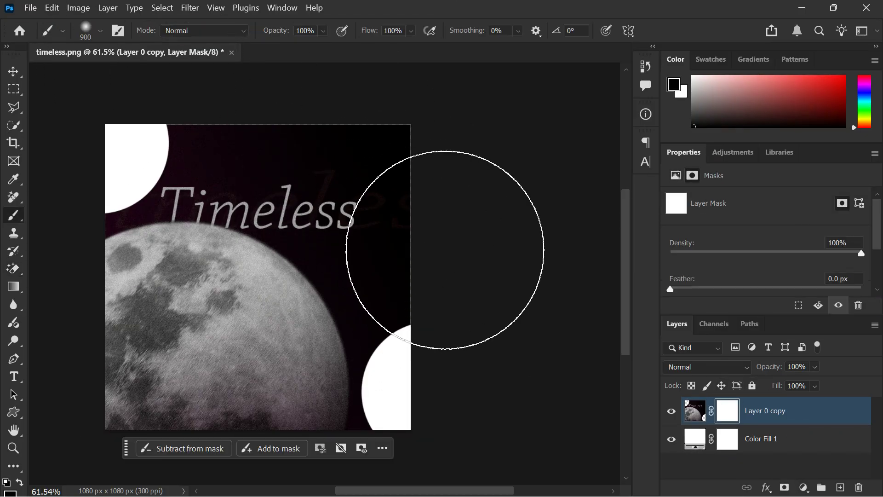
{"action": "key", "text": "bracketleft"}
{"action": "key", "text": "bracketleft"}
{"action": "key", "text": "bracketleft"}
{"action": "key", "text": "bracketleft"}
{"action": "key", "text": "bracketleft"}
{"action": "key", "text": "bracketleft"}
{"action": "key", "text": "bracketleft"}
{"action": "key", "text": "bracketleft"}
{"action": "key", "text": "bracketleft"}
{"action": "key", "text": "bracketleft"}
{"action": "key", "text": "bracketleft"}
{"action": "key", "text": "bracketleft"}
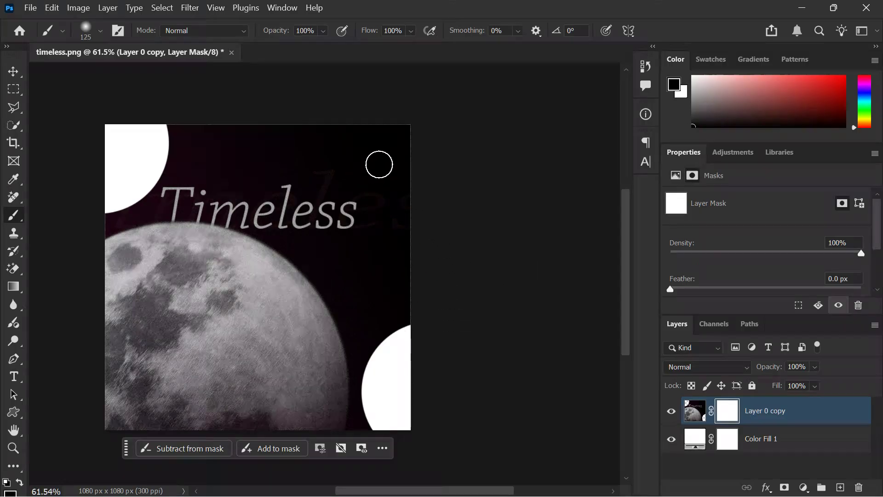
- Paint black on the layer mask over the image's upper-right corner with the 125 px brush, and undo the painting
{"action": "mouse_move", "coordinate": [378, 165]}
{"action": "left_mouse_down"}
{"action": "mouse_move", "coordinate": [396, 138]}
{"action": "mouse_move", "coordinate": [379, 129]}
{"action": "mouse_move", "coordinate": [385, 123]}
{"action": "mouse_move", "coordinate": [383, 134]}
{"action": "mouse_move", "coordinate": [422, 181]}
{"action": "mouse_move", "coordinate": [410, 199]}
{"action": "left_mouse_up"}
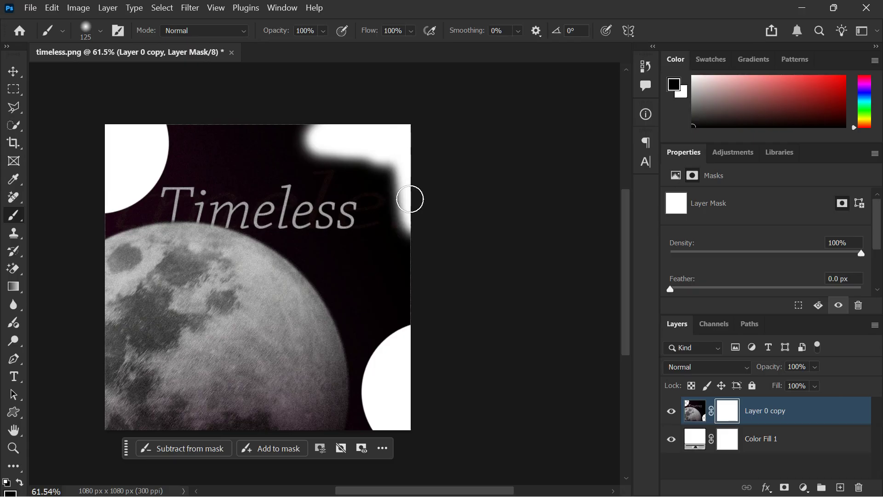
{"action": "mouse_move", "coordinate": [303, 118]}
{"action": "left_mouse_down"}
{"action": "mouse_move", "coordinate": [376, 135]}
{"action": "mouse_move", "coordinate": [422, 208]}
{"action": "left_mouse_up"}
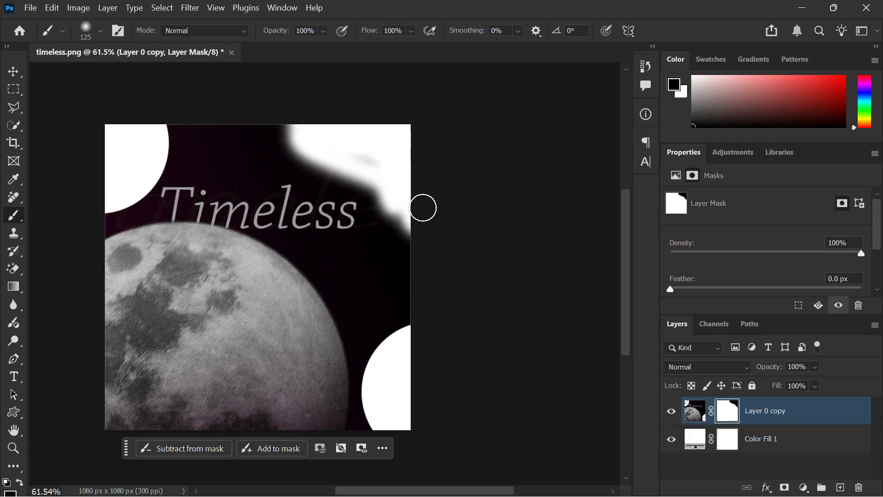
{"action": "key", "text": "ctrl+z"}
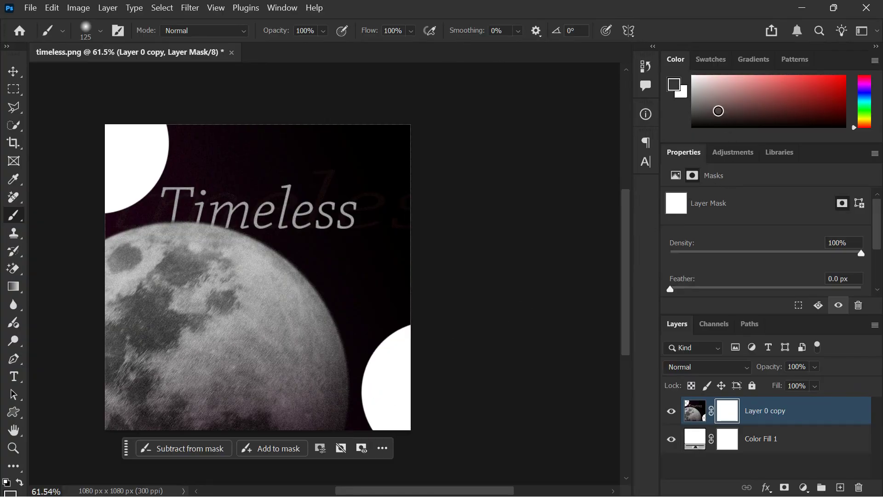
- Change the foreground color to white for painting on the layer mask
{"action": "key", "text": "x"}
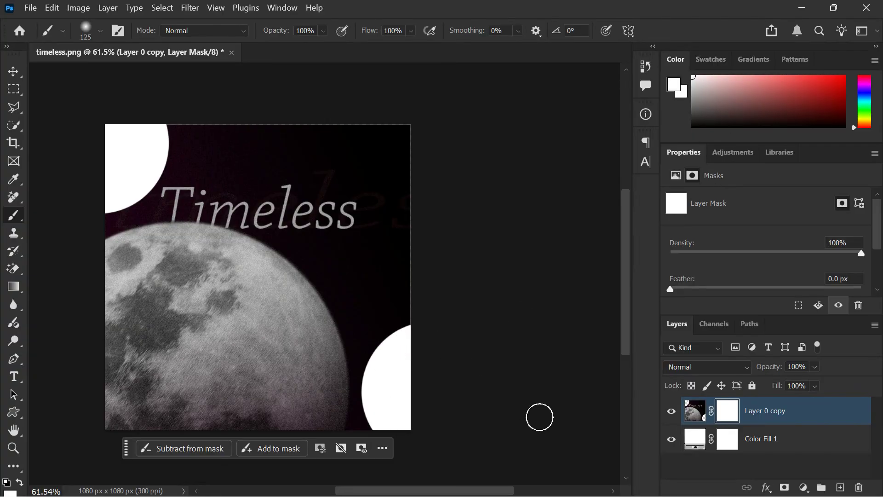